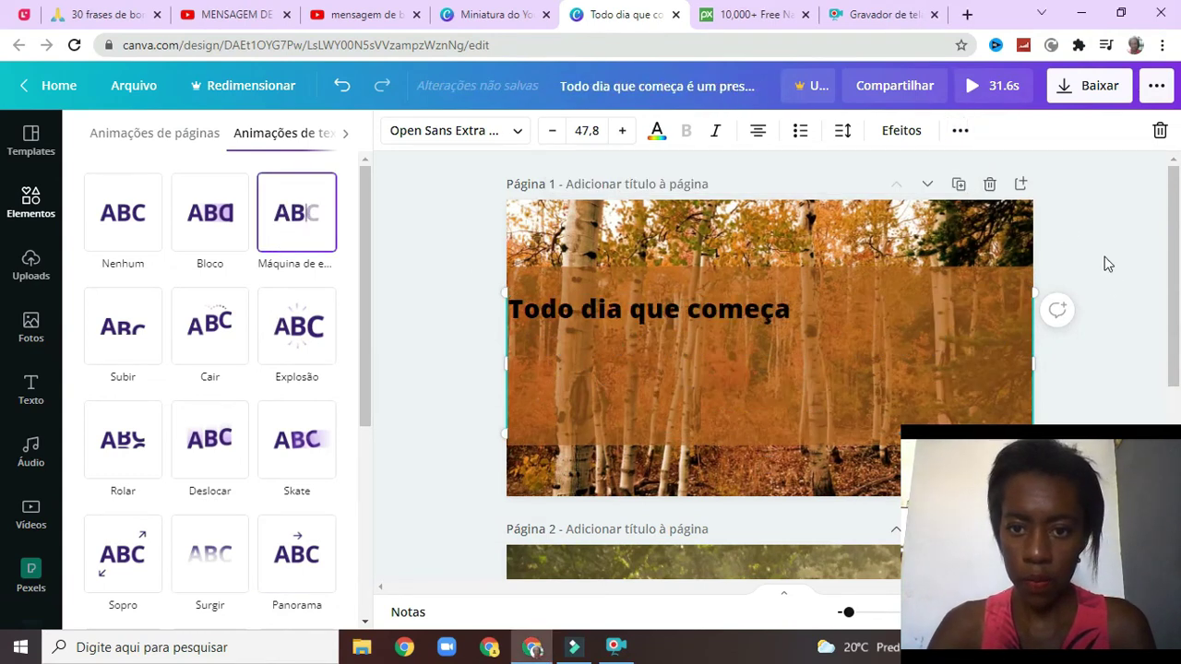
Apply the Máquina de escrever text animation to the message on page 2
scroll(653, 481, down, 3)
click(641, 452)
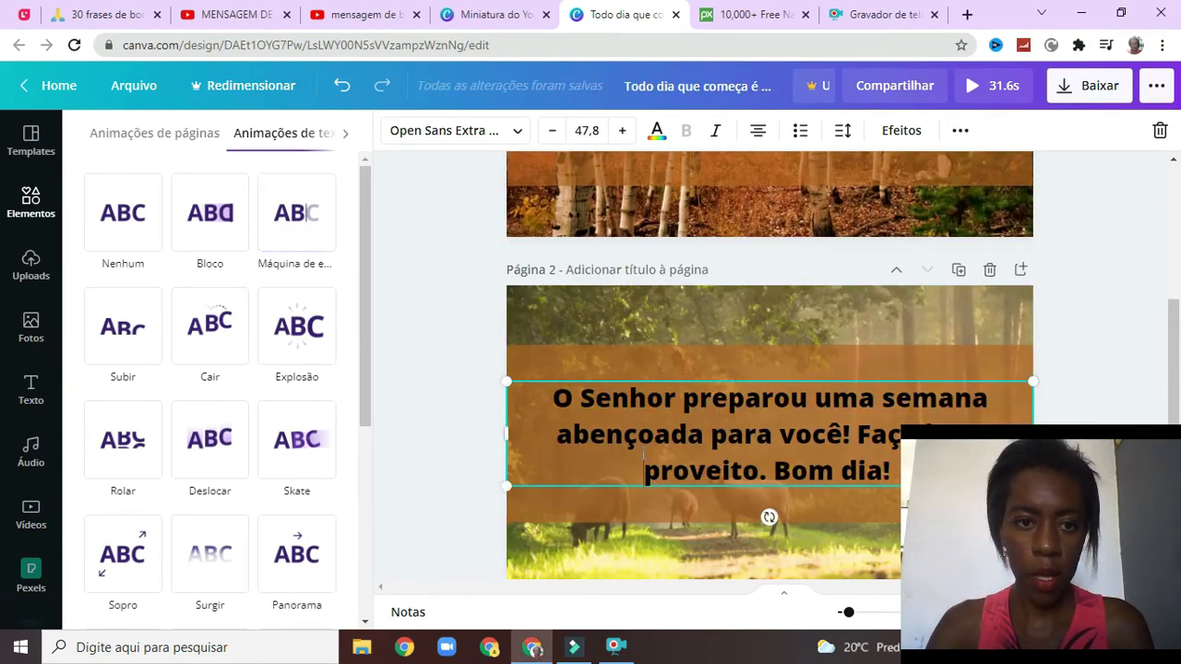
click(288, 238)
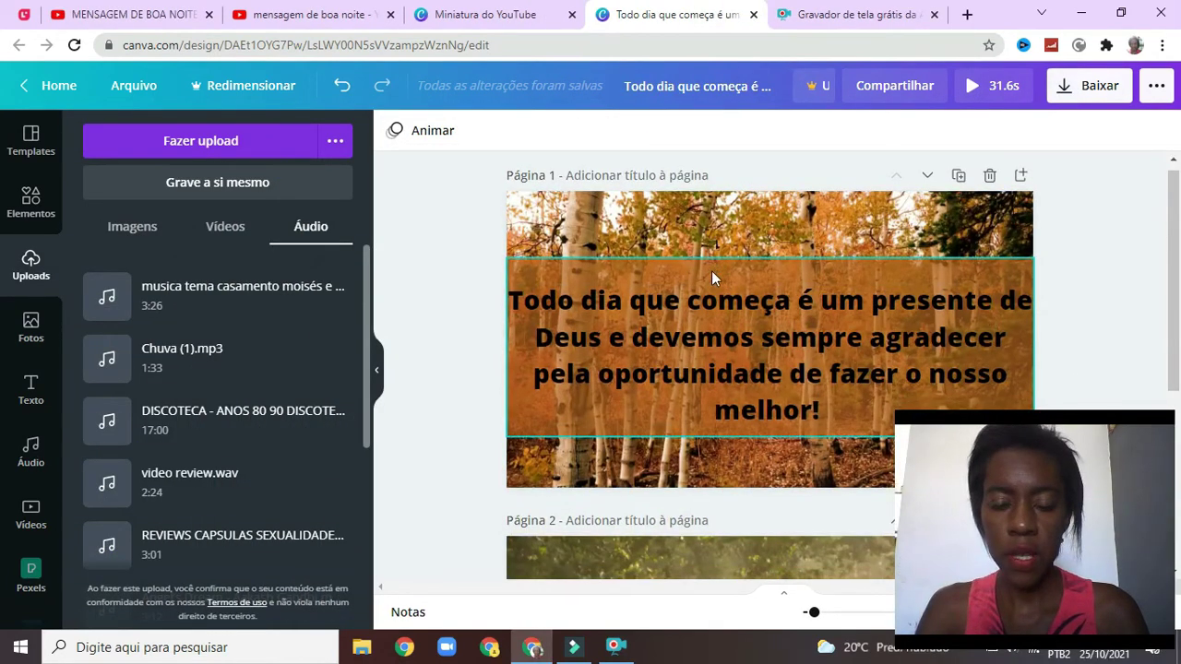
Review the animation options of the page 1 text and the duration setting of its background video
scroll(711, 270, down, 1)
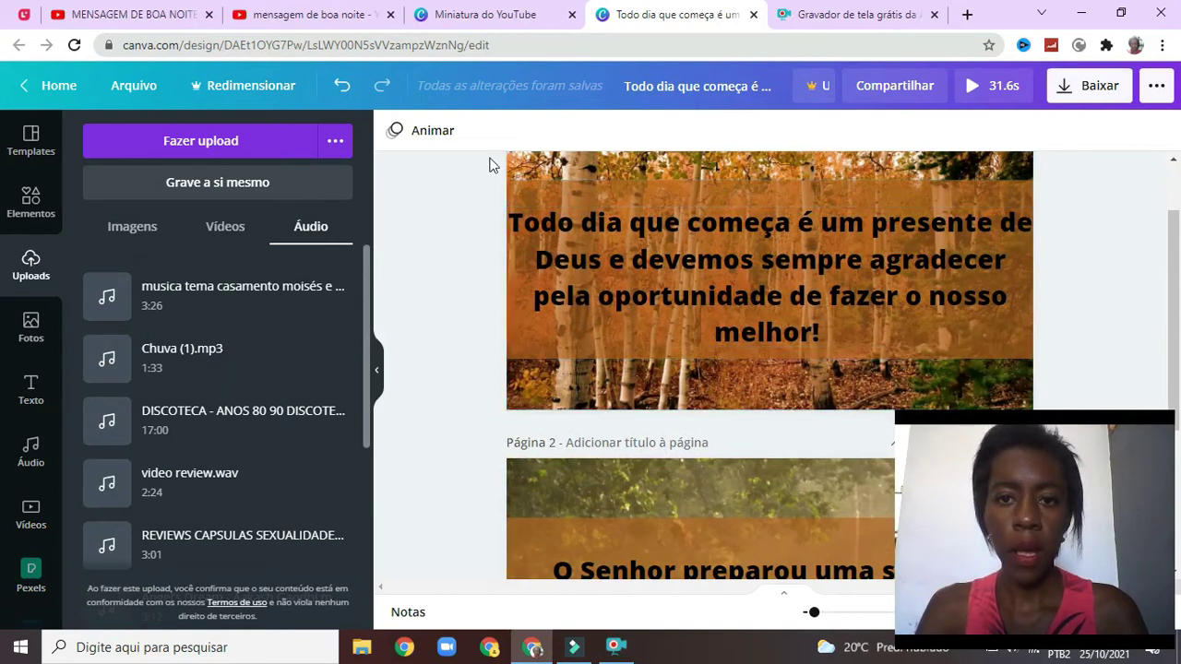
scroll(1178, 247, up, 1)
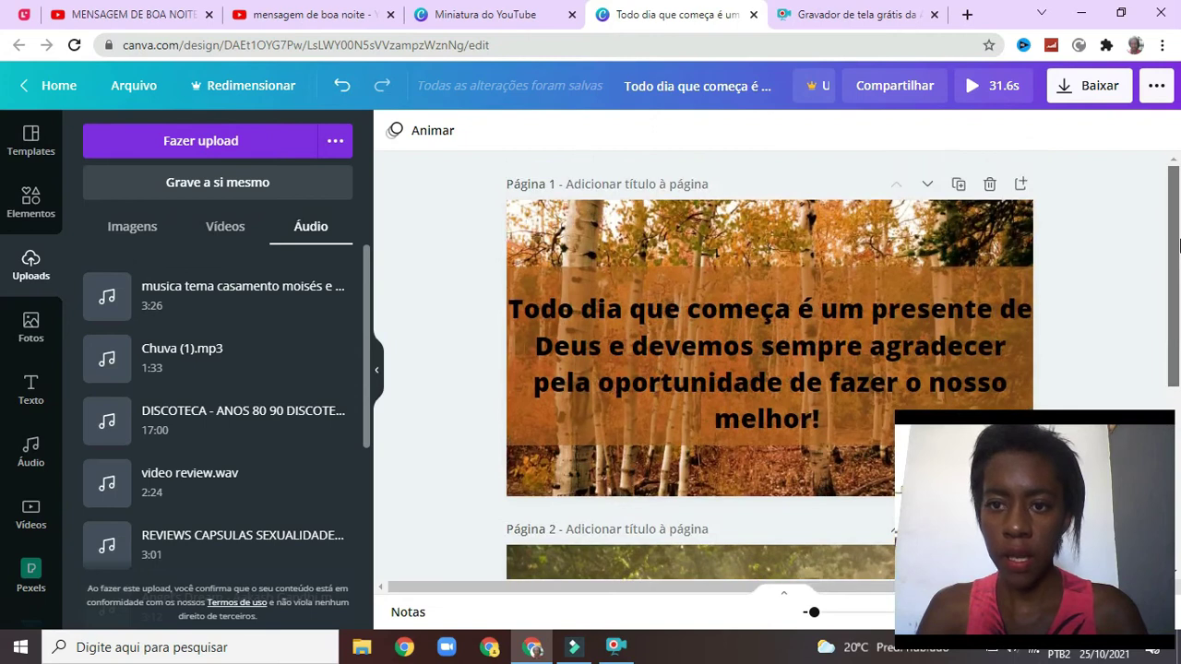
click(932, 334)
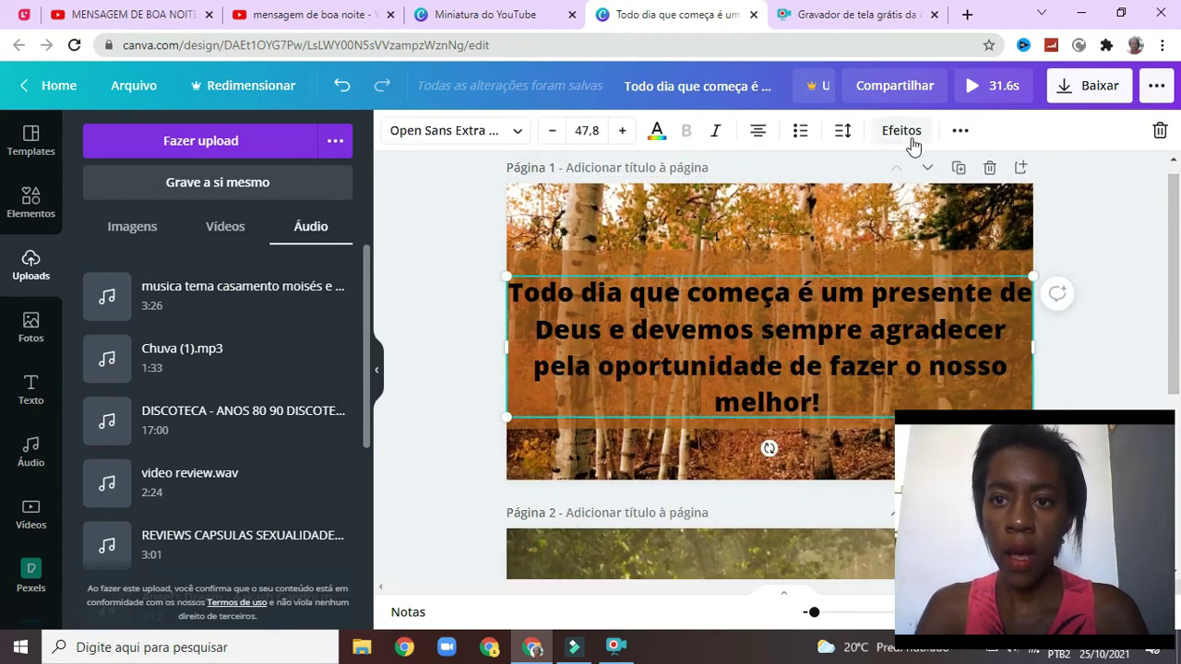
click(960, 132)
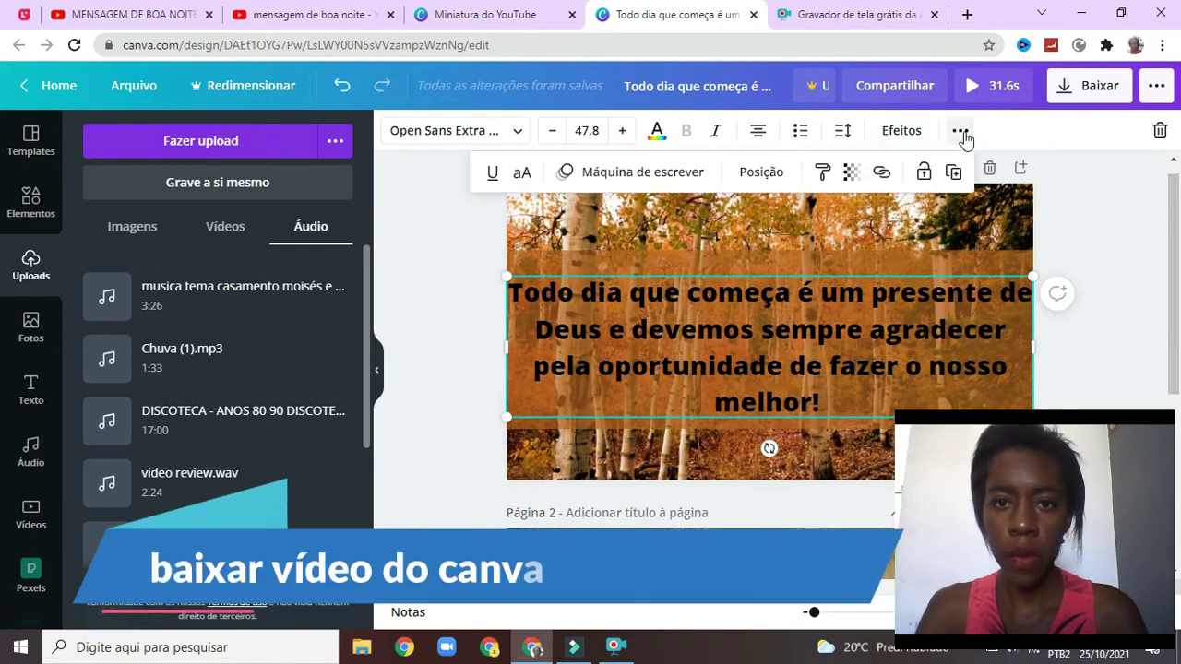
click(631, 175)
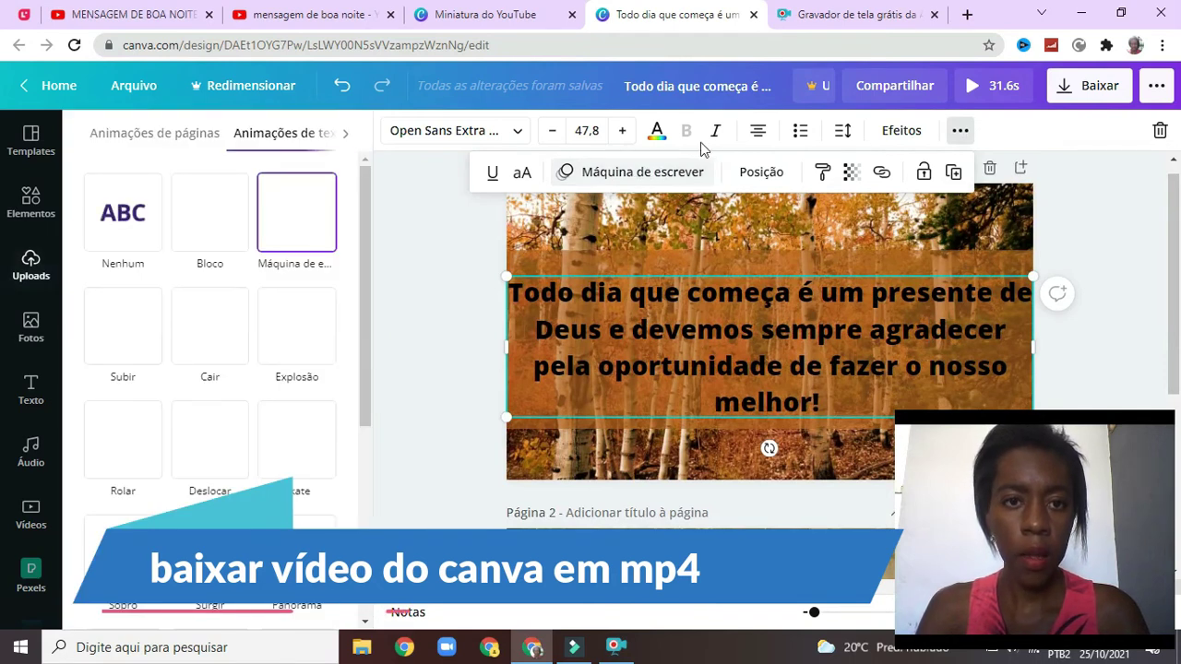
click(912, 280)
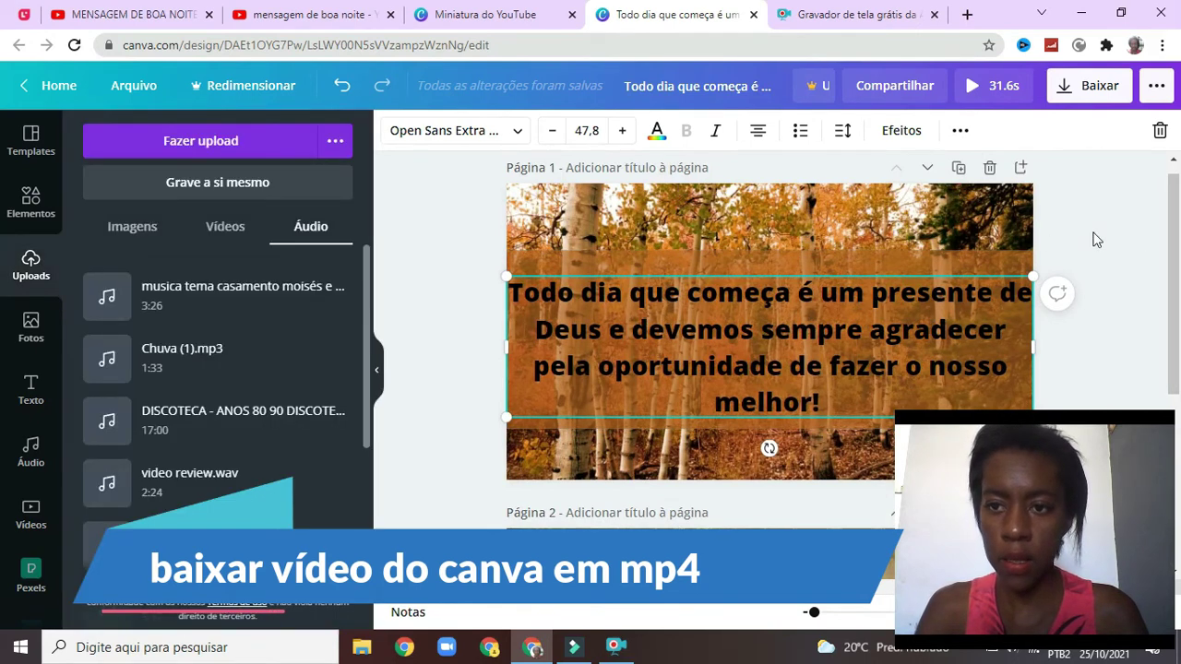
click(968, 231)
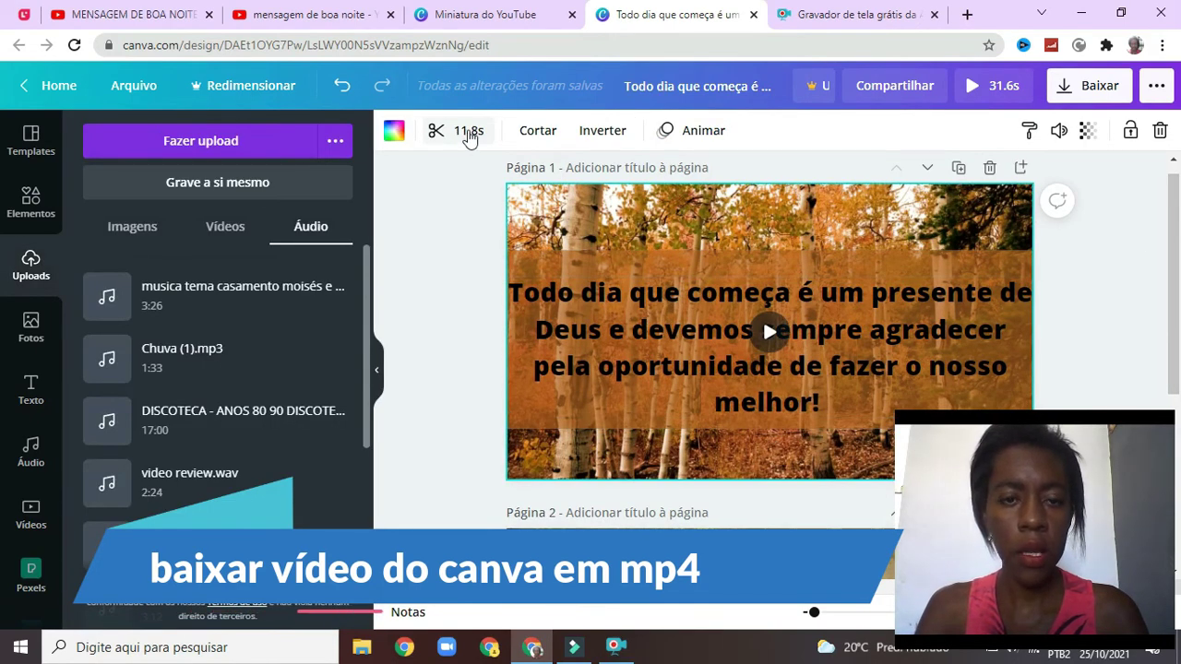
click(469, 134)
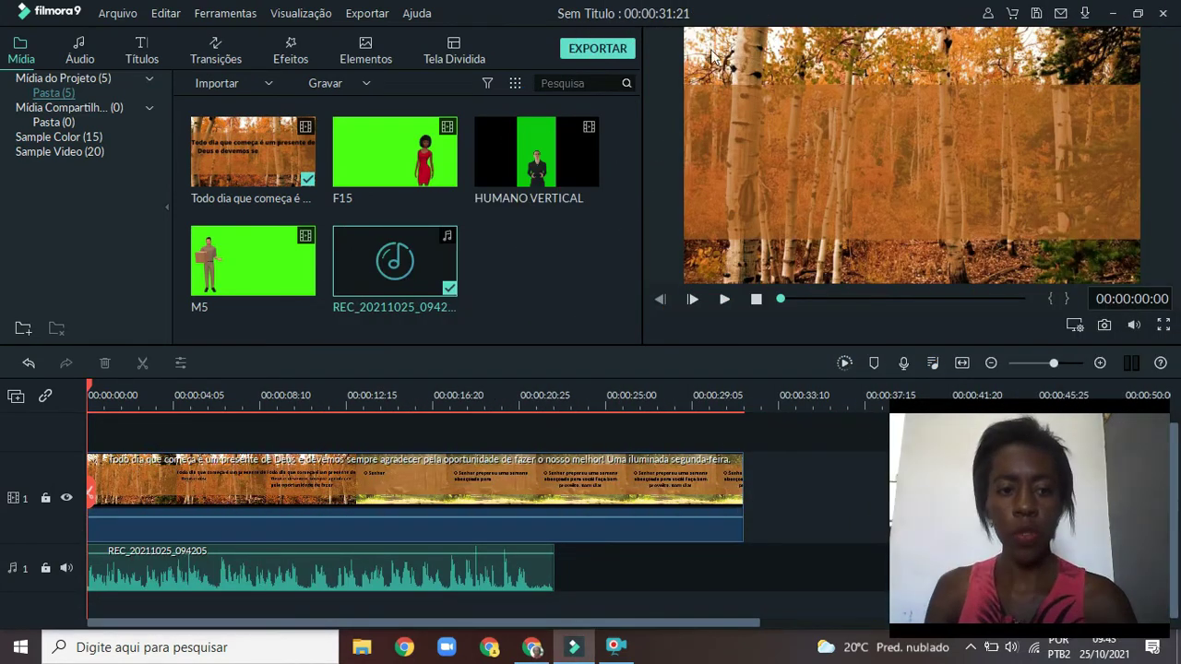
Switch to Filmora, lower the REC_20211025_094205 clip's volume to silence, and preview the video before returning to its start
drag(281, 553, 269, 609)
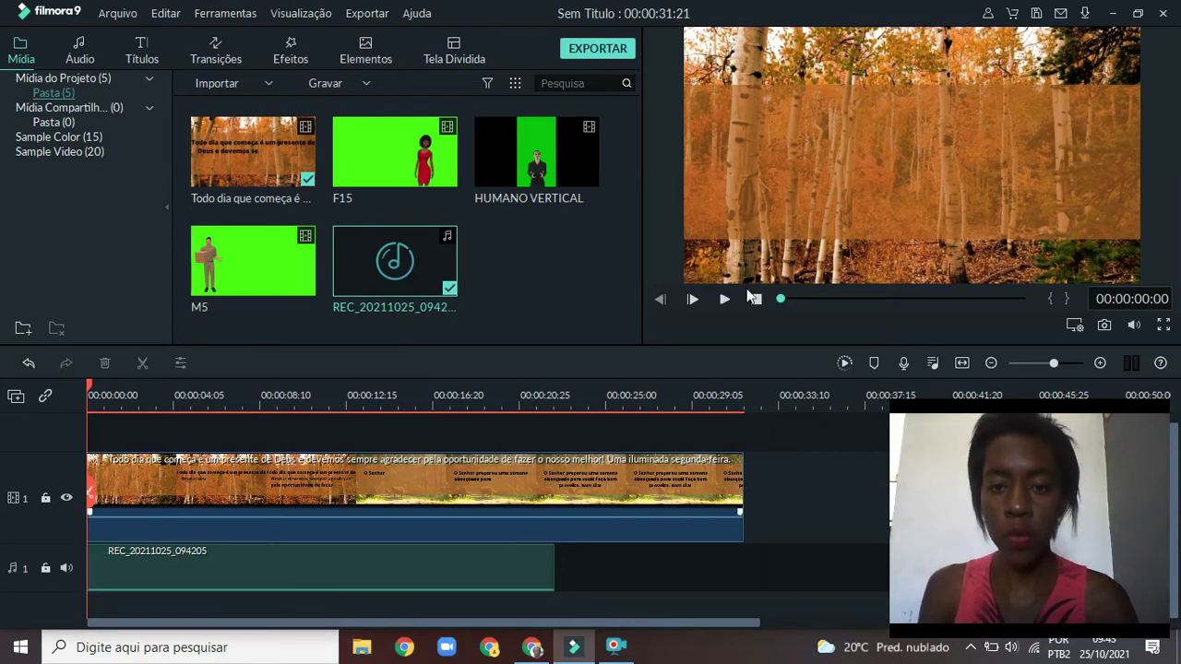
click(725, 299)
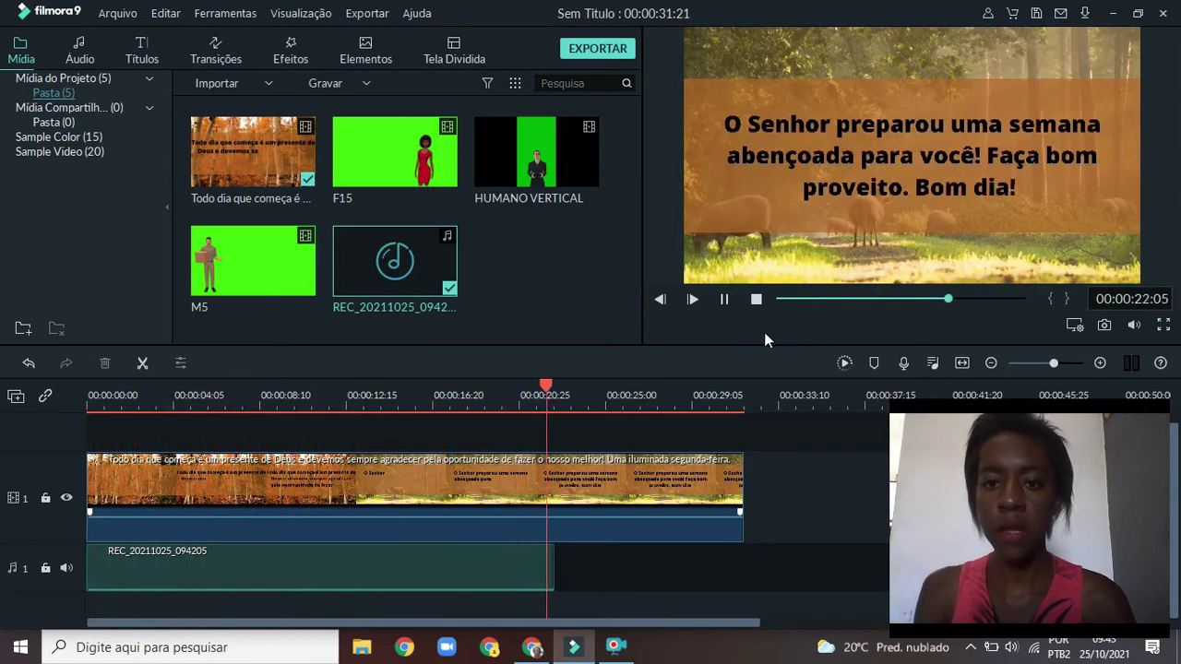
click(726, 299)
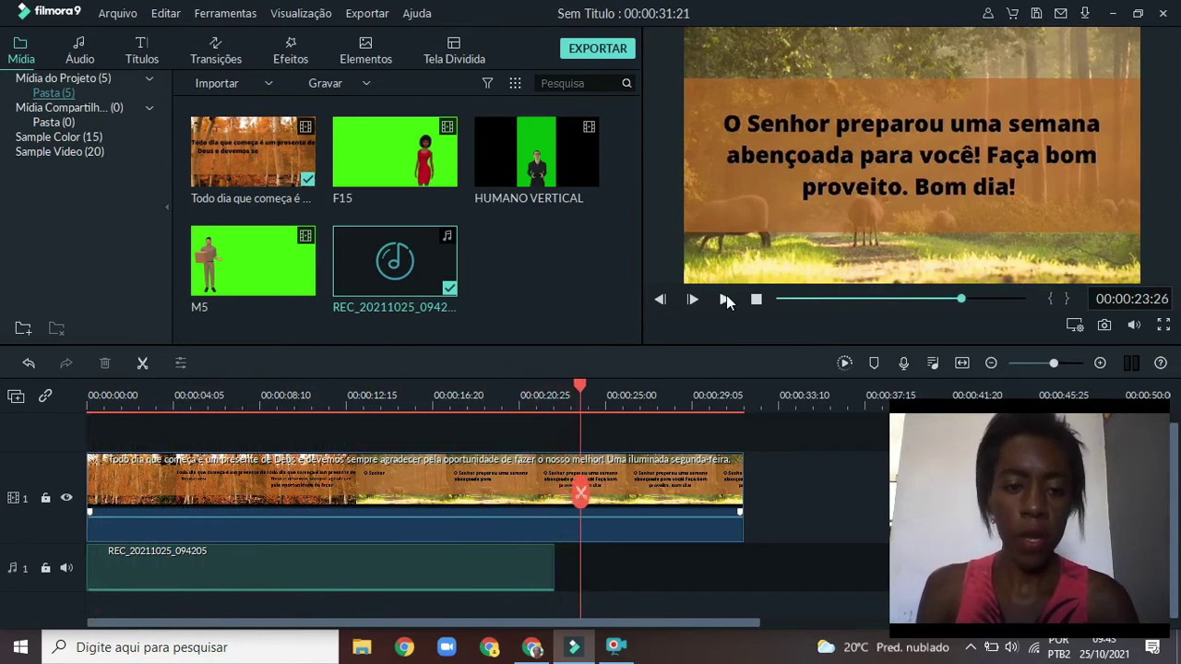
drag(580, 387, 88, 388)
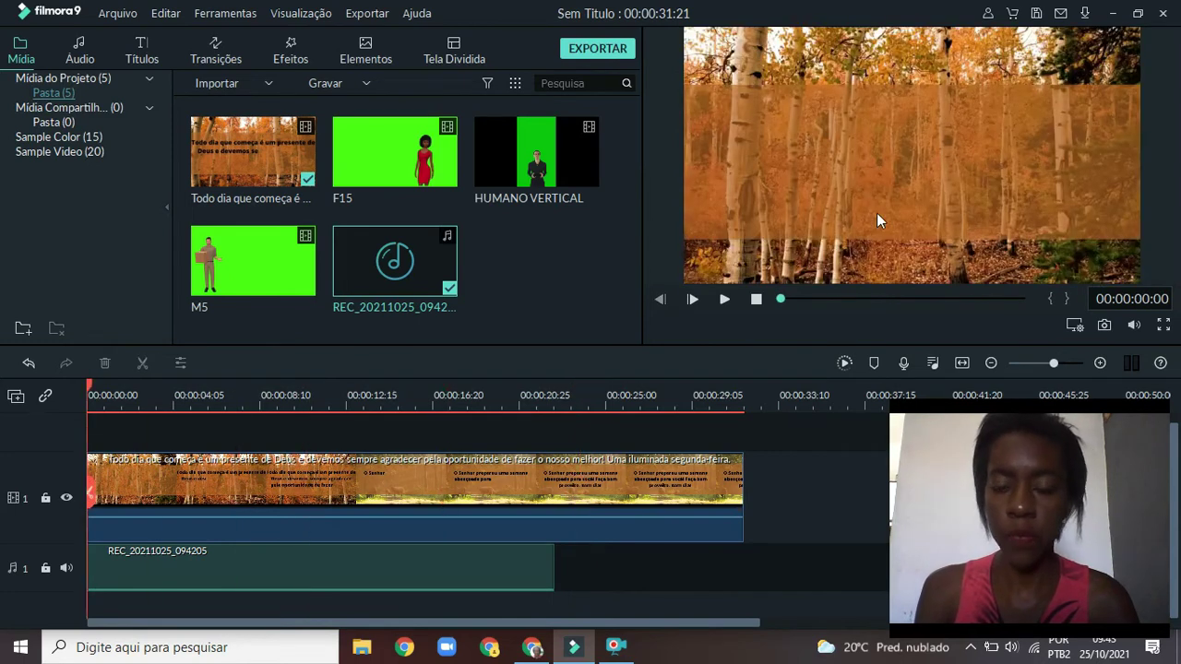
Raise the REC_20211025_094205 clip's volume to 1.82 dB, preview the video with the voice, and return to its start
drag(277, 585, 299, 563)
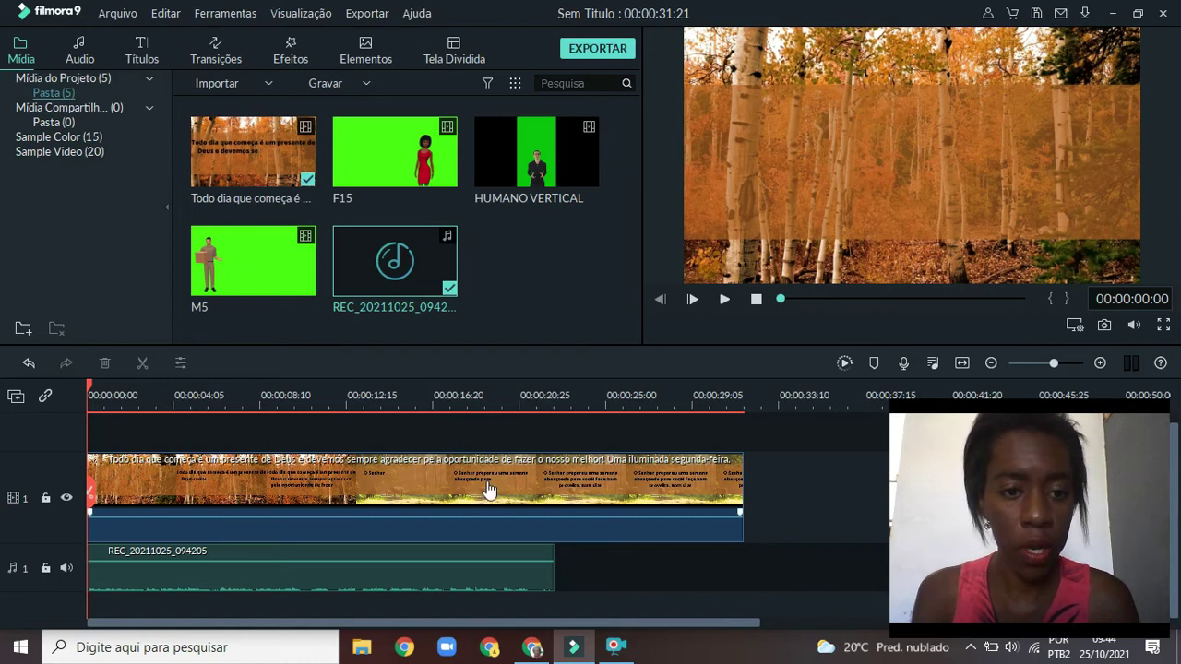
drag(369, 563, 373, 558)
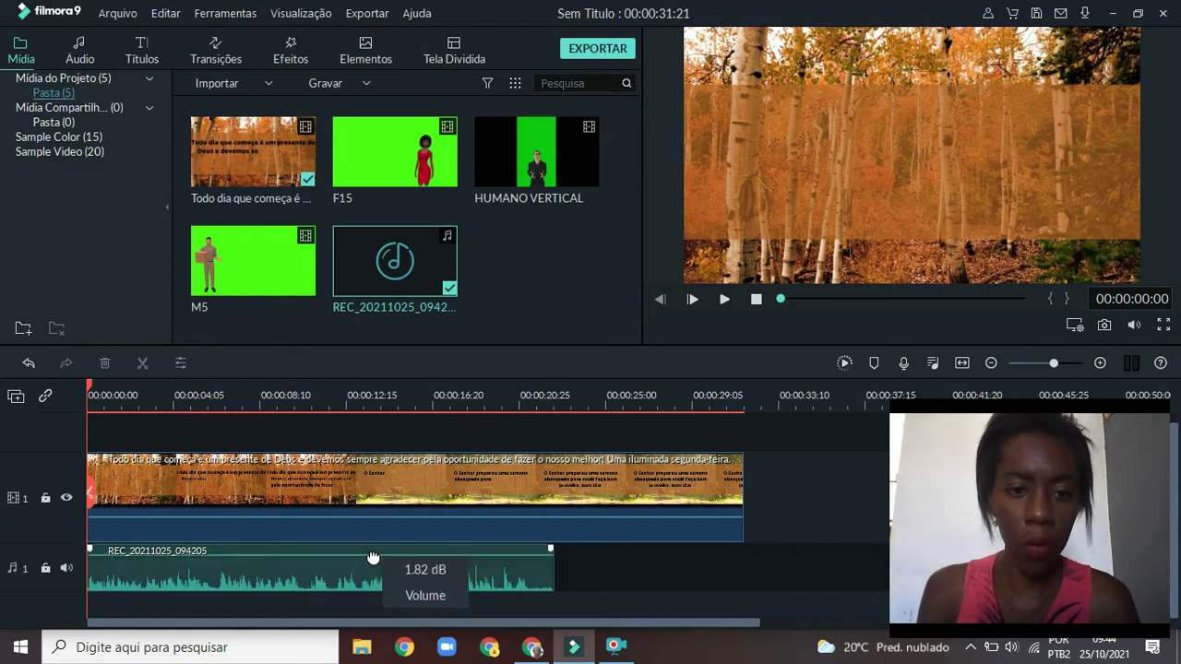
click(727, 299)
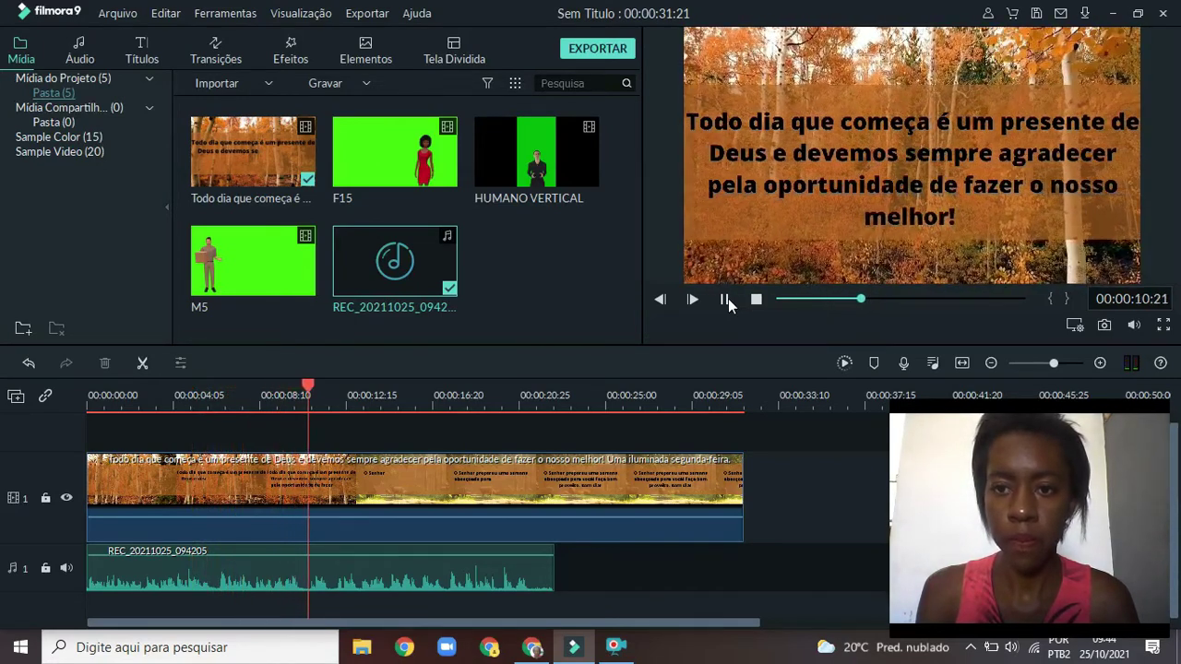
click(725, 299)
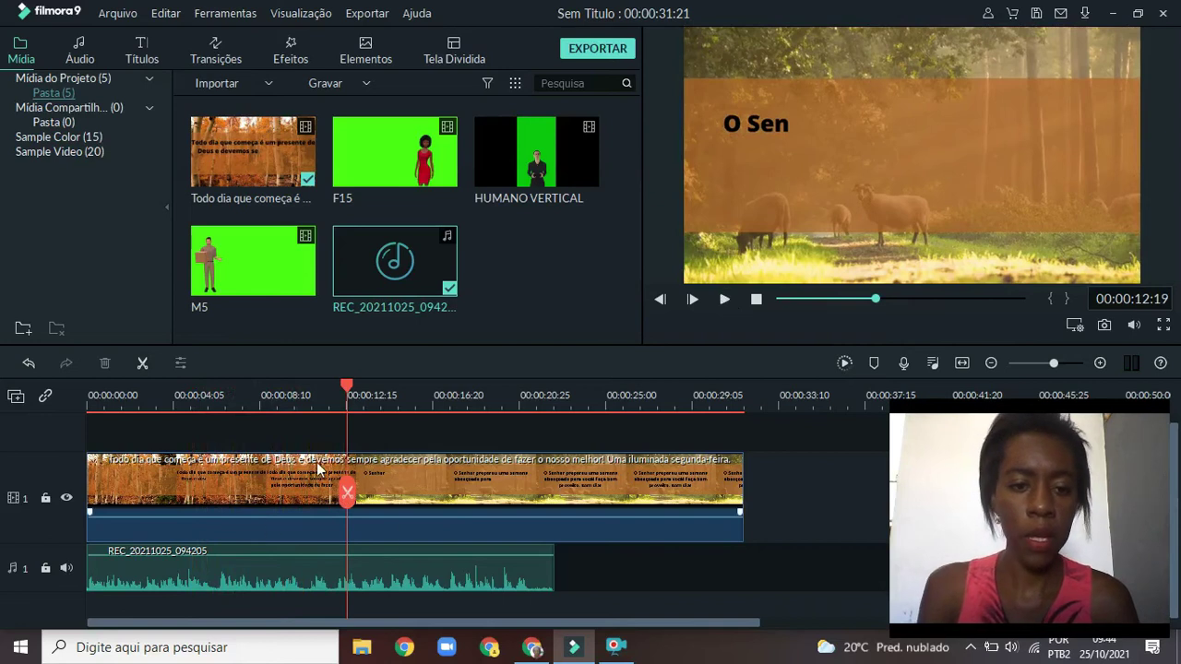
drag(348, 397, 77, 433)
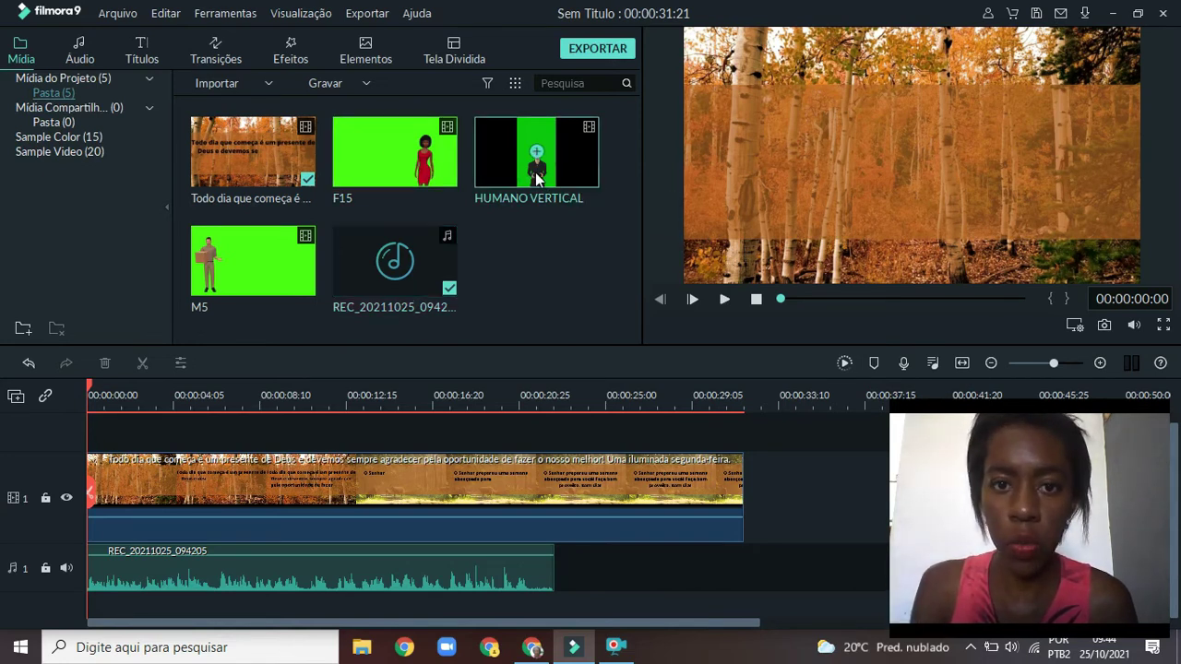
Place the HUMANO VERTICAL clip on video track 2 at the start and move it to the right edge of the frame
drag(216, 369, 148, 446)
click(906, 190)
drag(905, 190, 1069, 197)
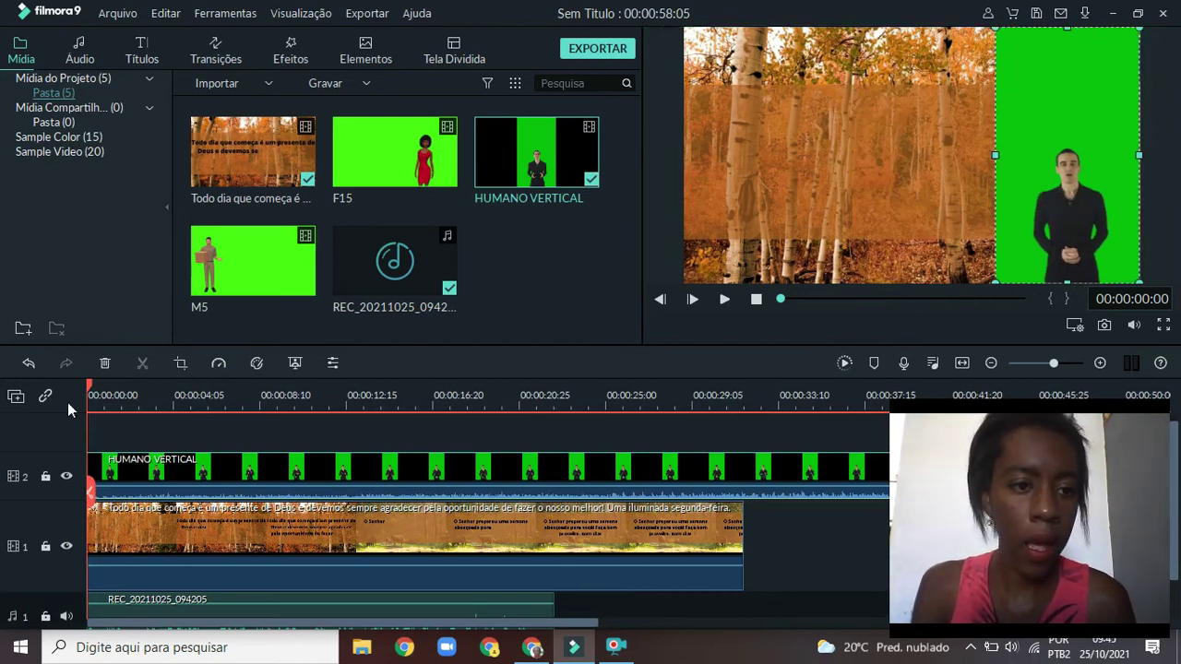
Apply the Tela Verde chroma key to the HUMANO VERTICAL clip with default settings and preview the presenter over the background
right_click(461, 470)
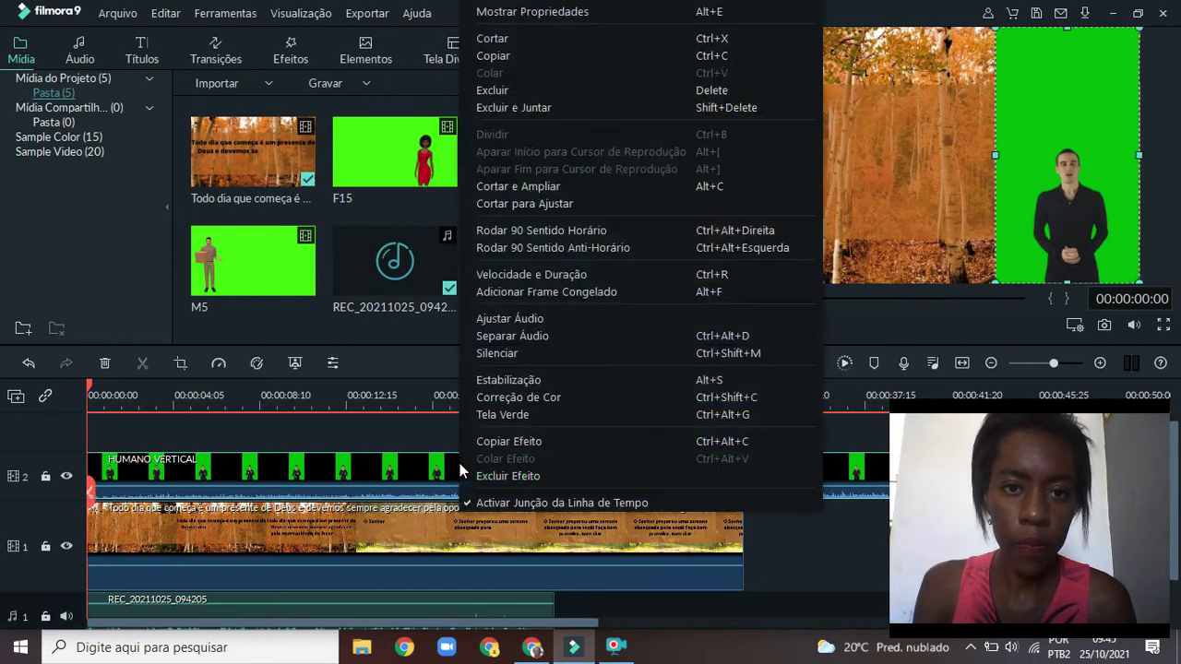
click(517, 417)
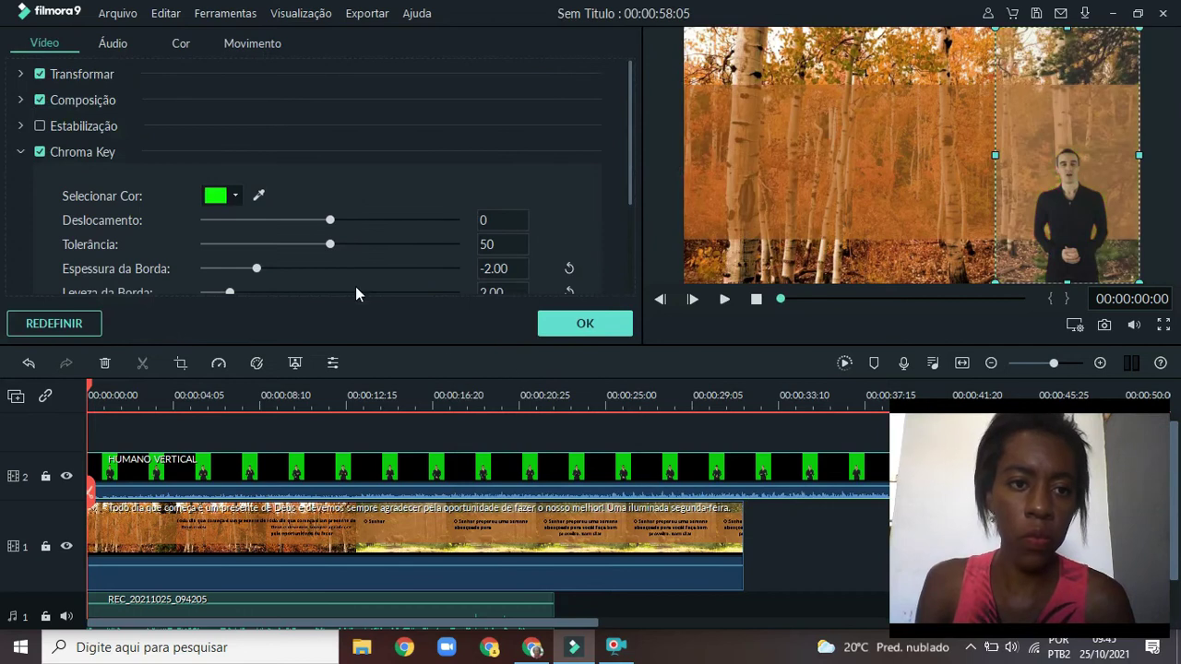
click(560, 322)
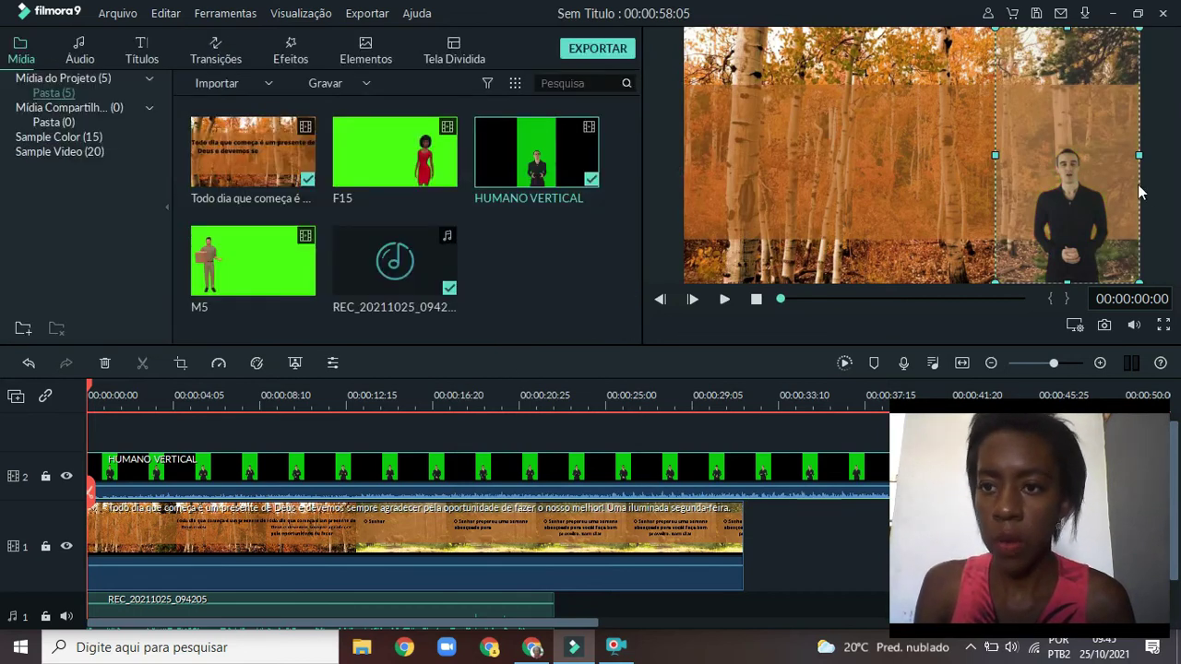
click(873, 264)
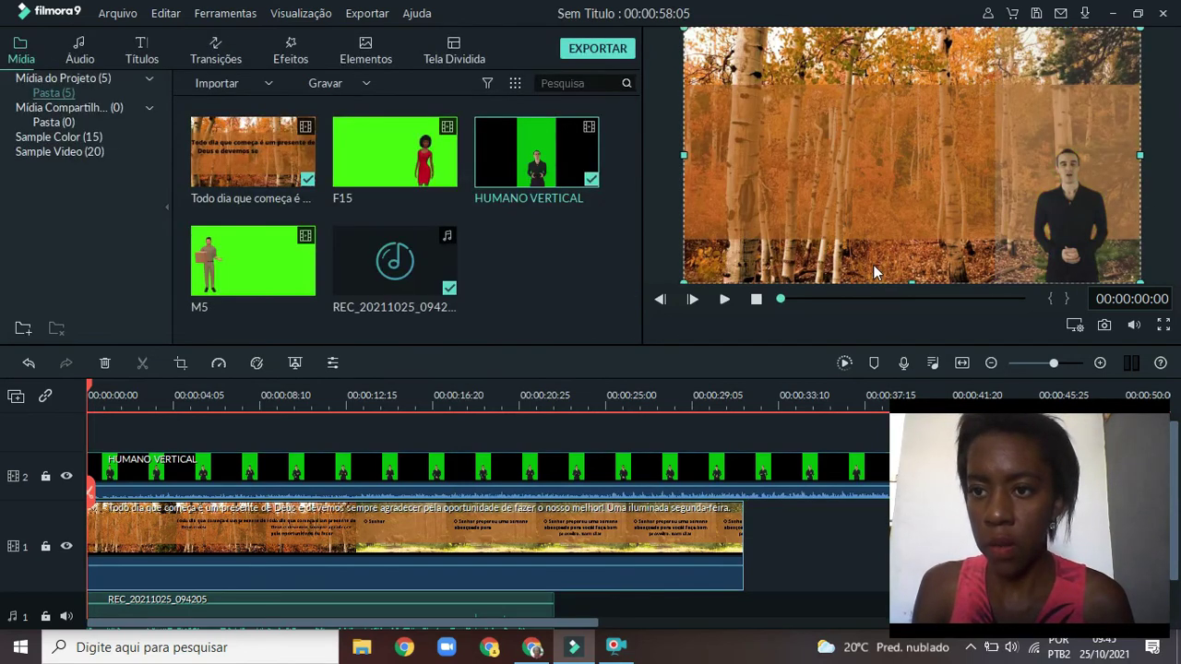
click(1048, 203)
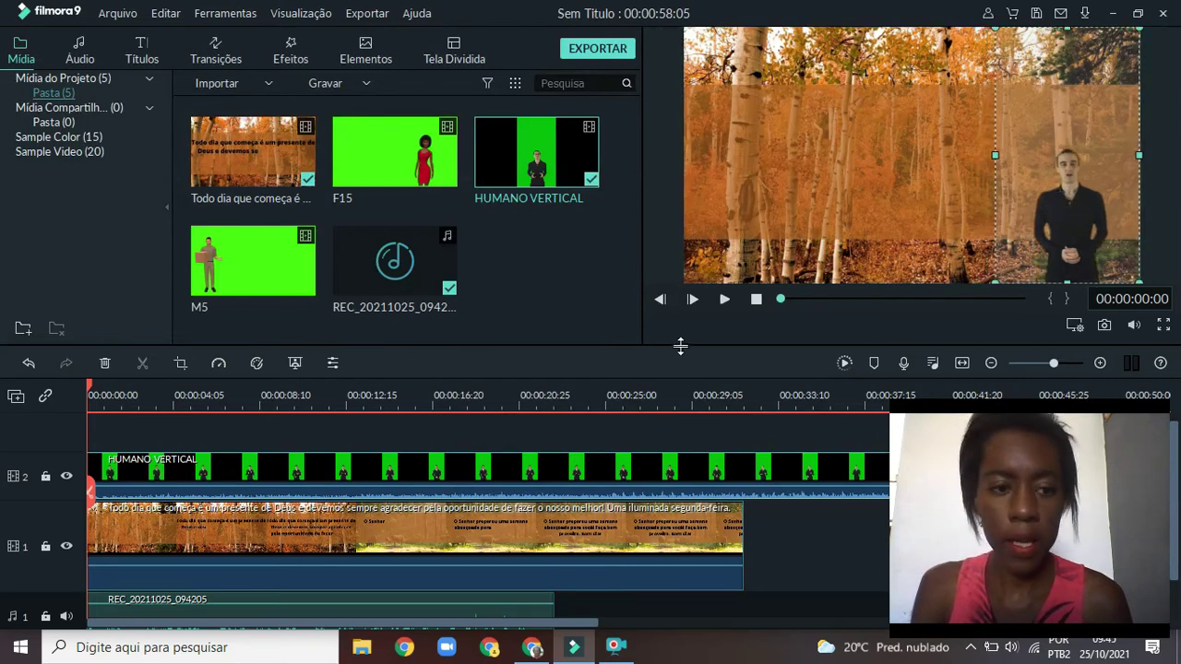
click(726, 298)
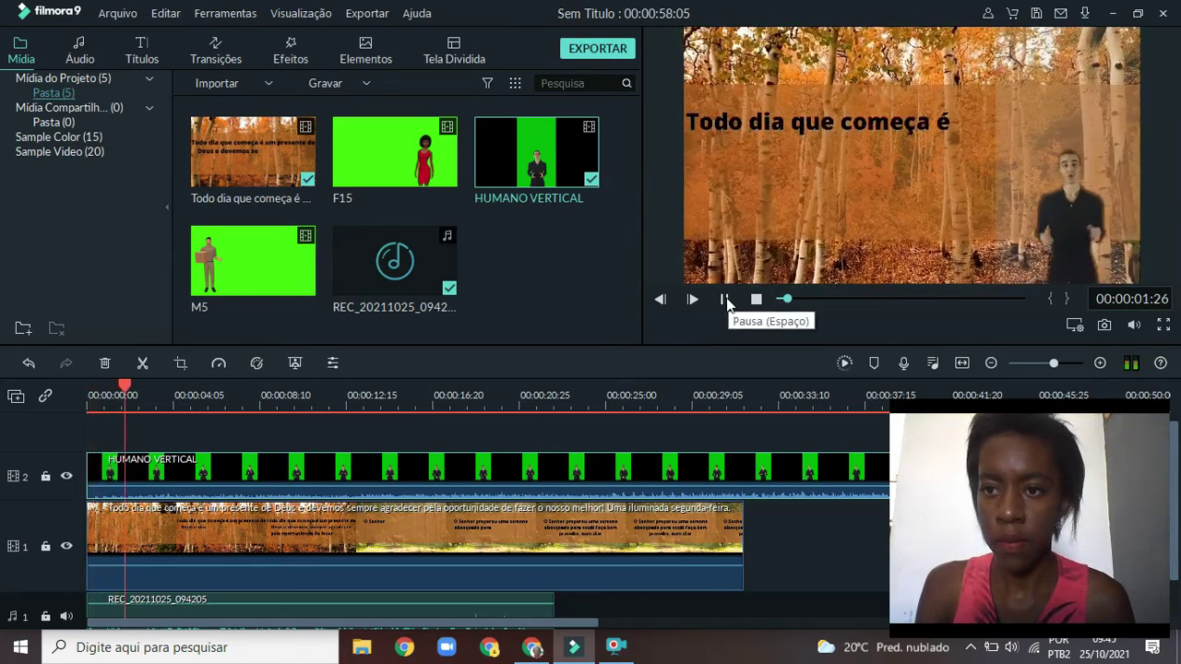
click(725, 298)
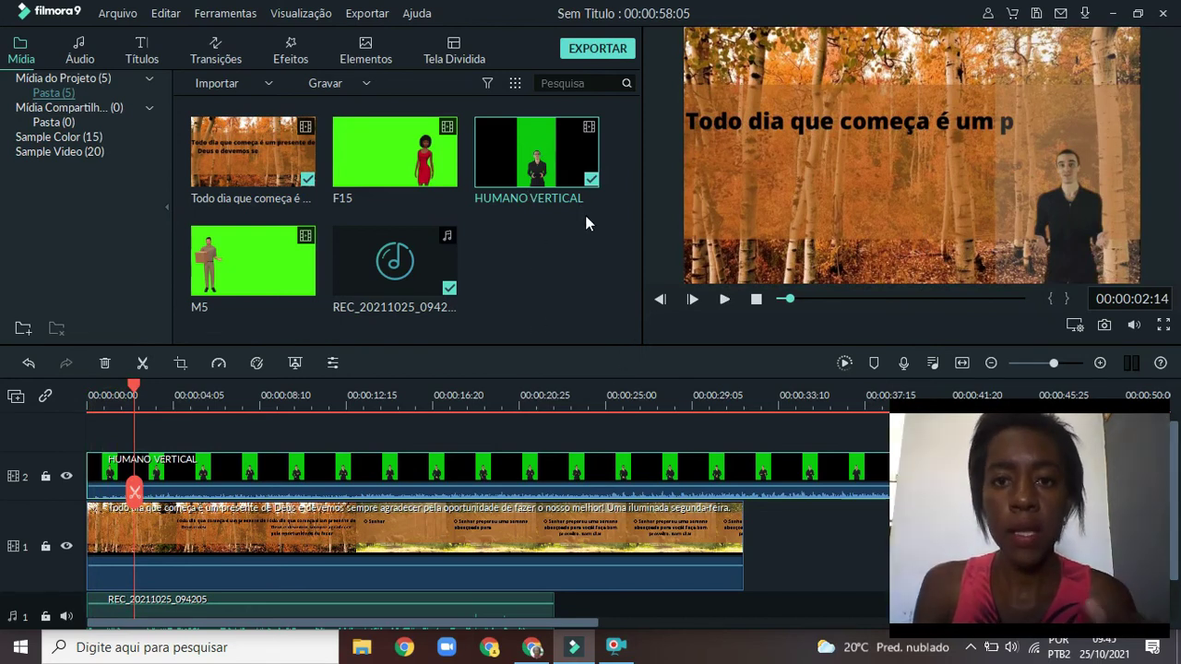
Replace the HUMANO VERTICAL clip on video track 2 with the F15 clip, starting at 00:00:00:00
right_click(343, 474)
click(393, 92)
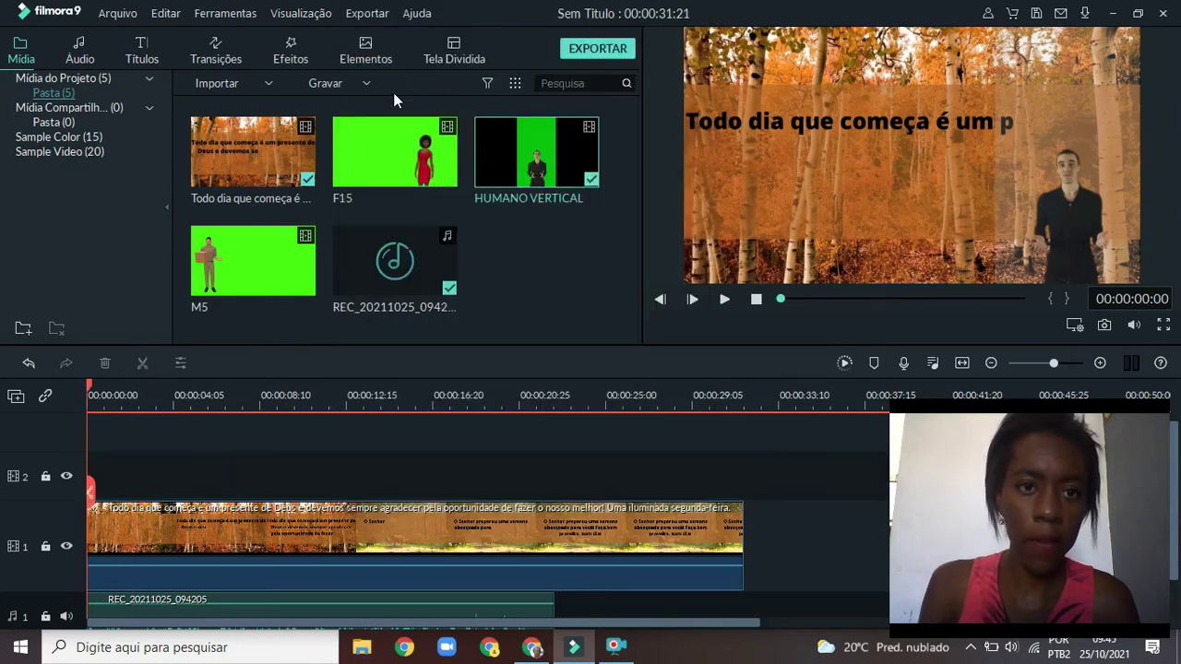
drag(397, 149, 560, 171)
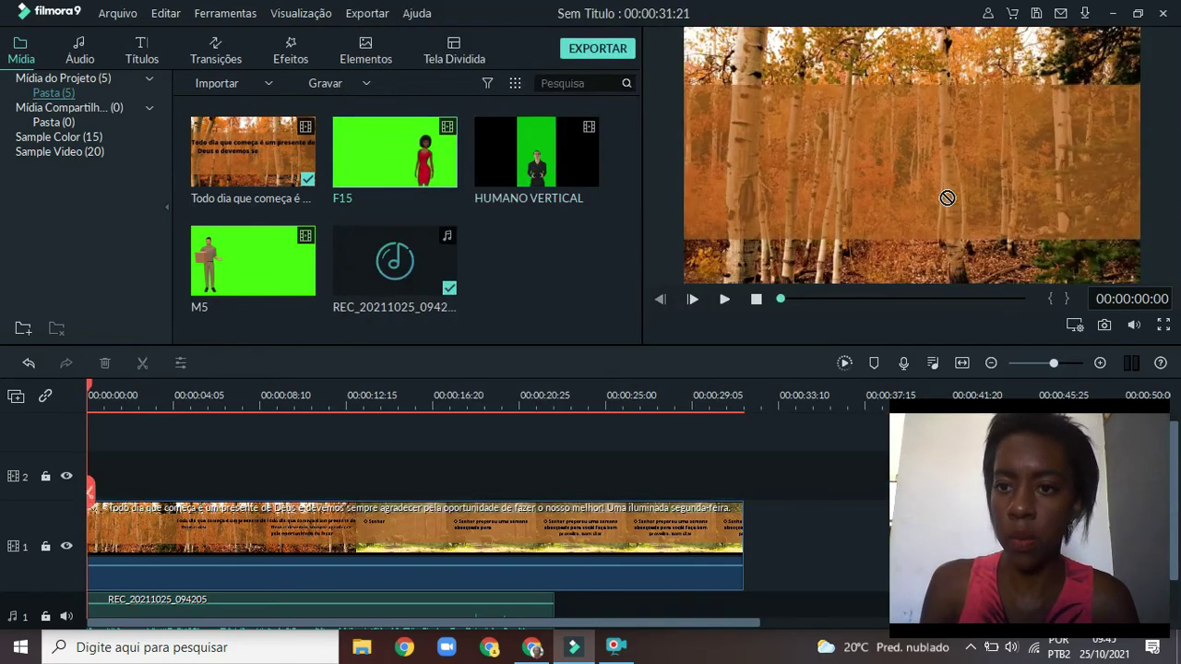
drag(300, 347, 77, 493)
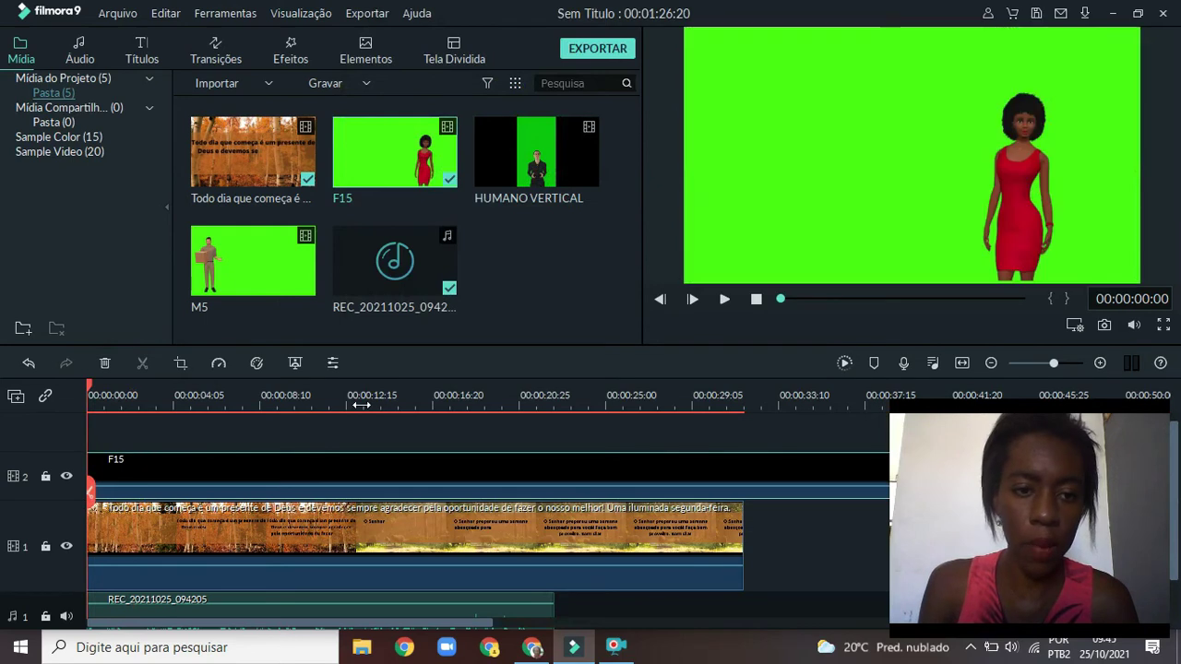
Remove the F15 clip's green background with Tela Verde and shift the woman toward the frame's lower-right corner
right_click(489, 475)
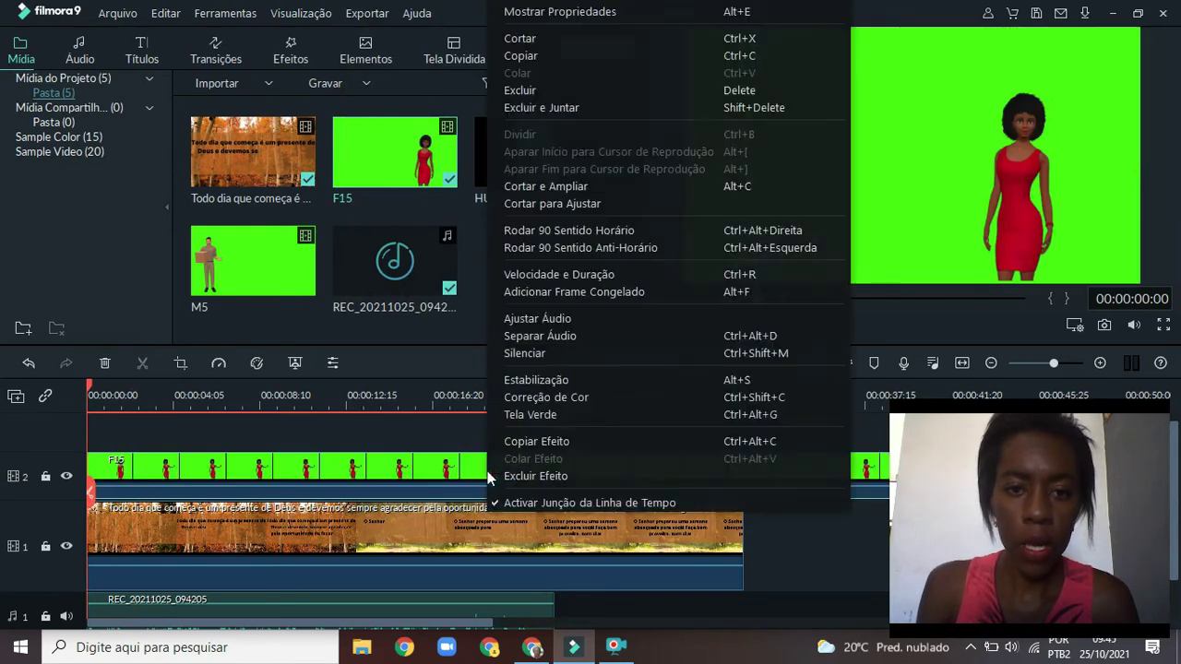
click(550, 416)
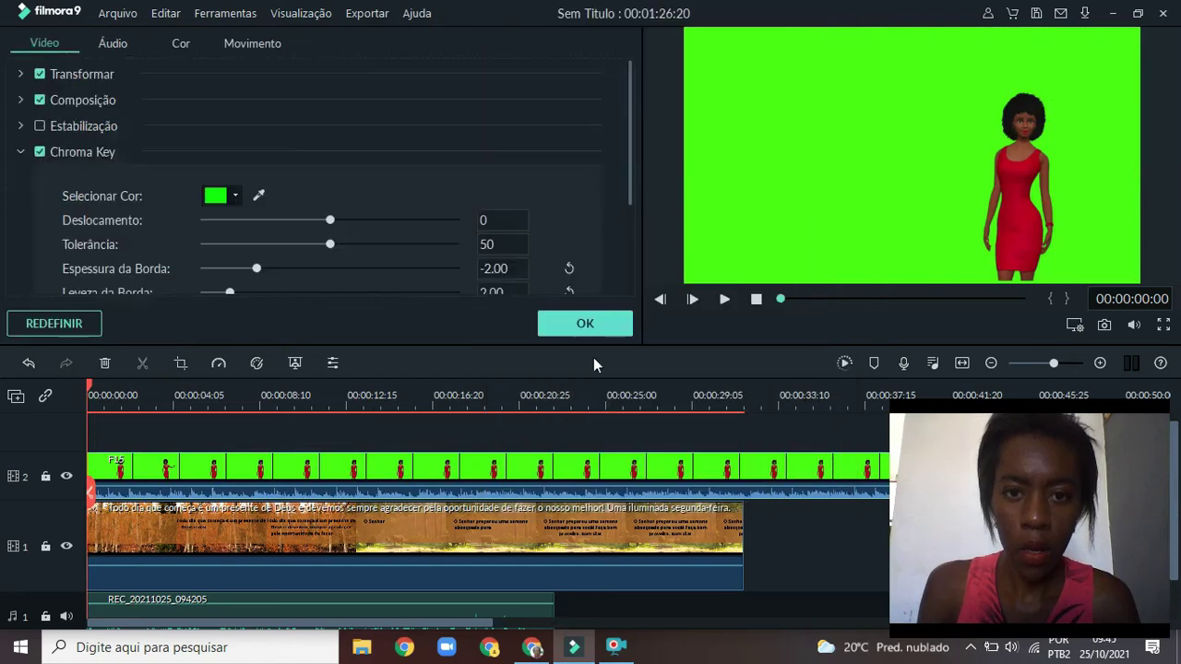
click(599, 331)
click(1017, 180)
drag(1026, 148, 1128, 189)
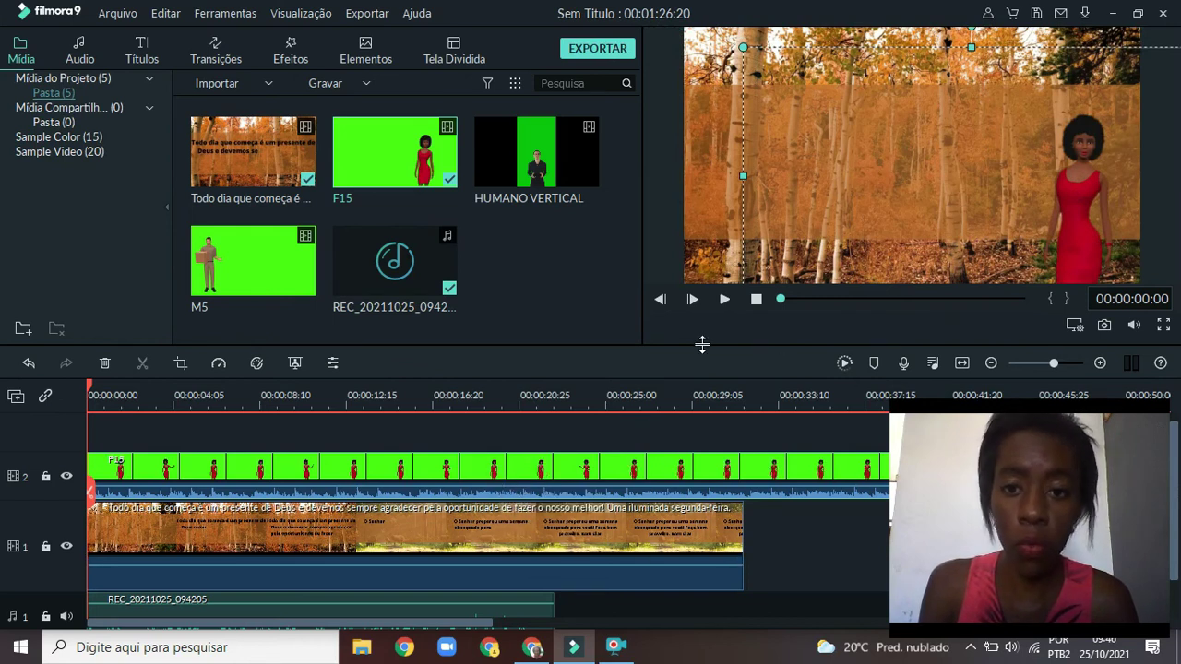
Preview the F15 presenter over the background video and lower the F15 clip's volume to silence
click(726, 301)
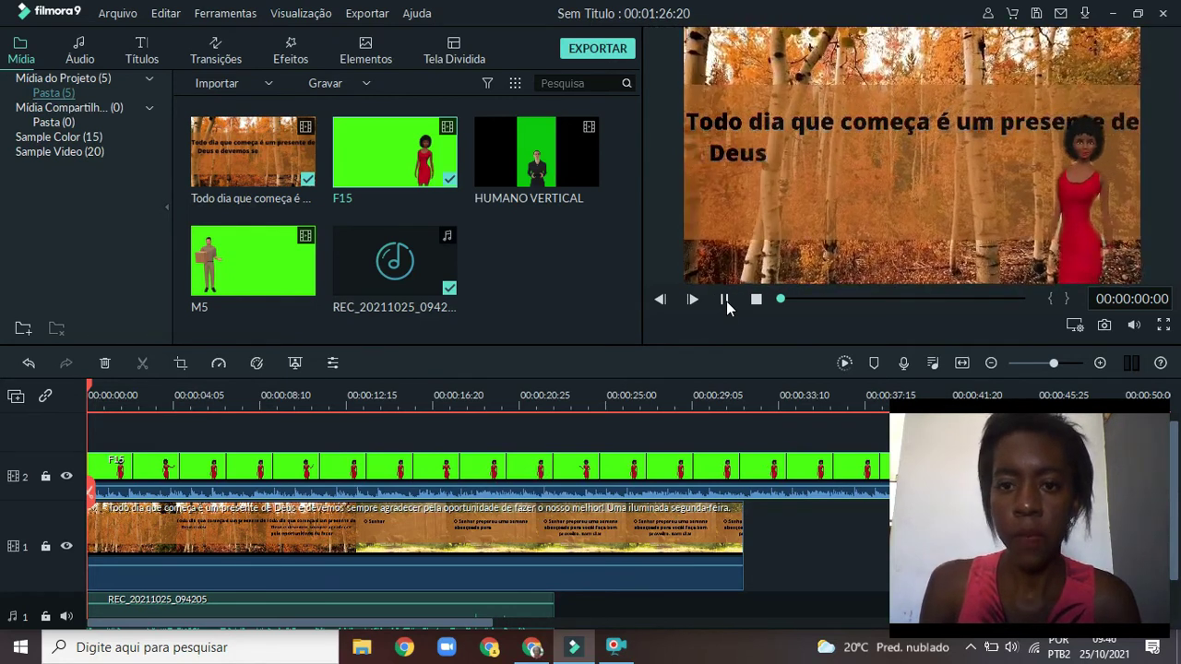
click(726, 300)
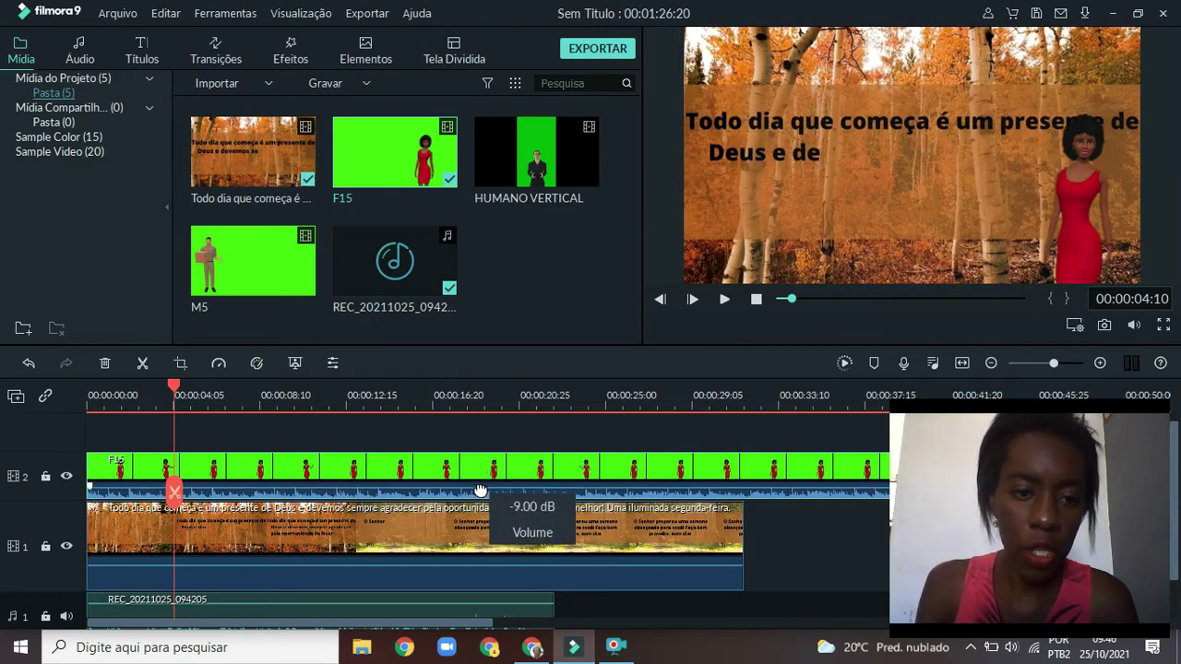
scroll(772, 502, down, 1)
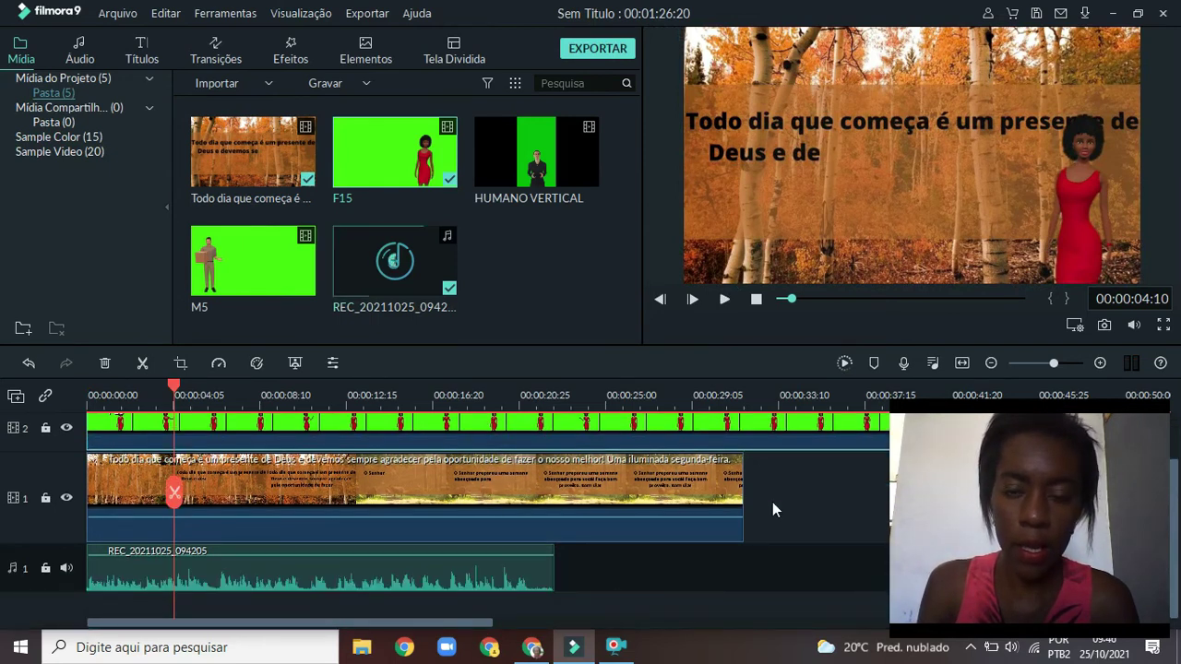